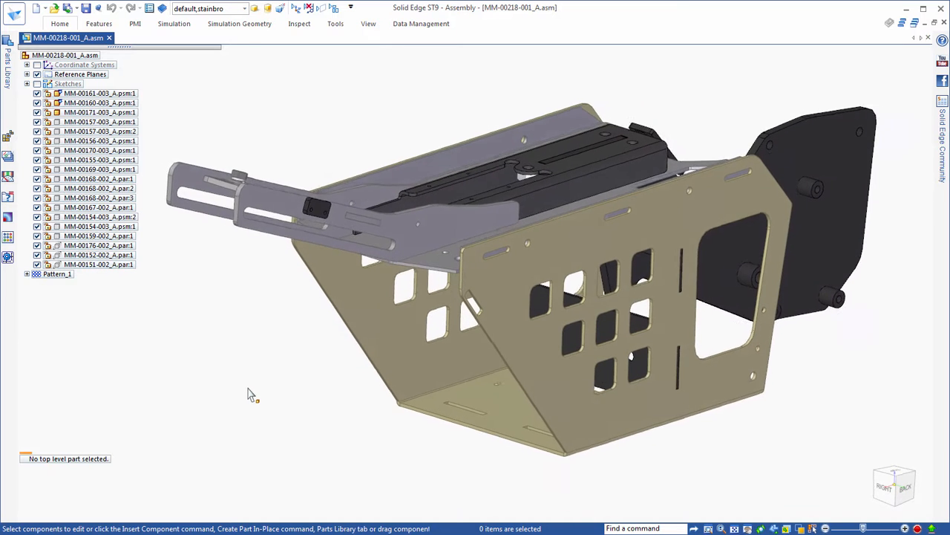
Create an in-place sheet metal part named Cover from the ISO Sheet Metal template, with its origin coincident with the assembly origin
{"action": "left_click", "coordinate": [58, 23]}
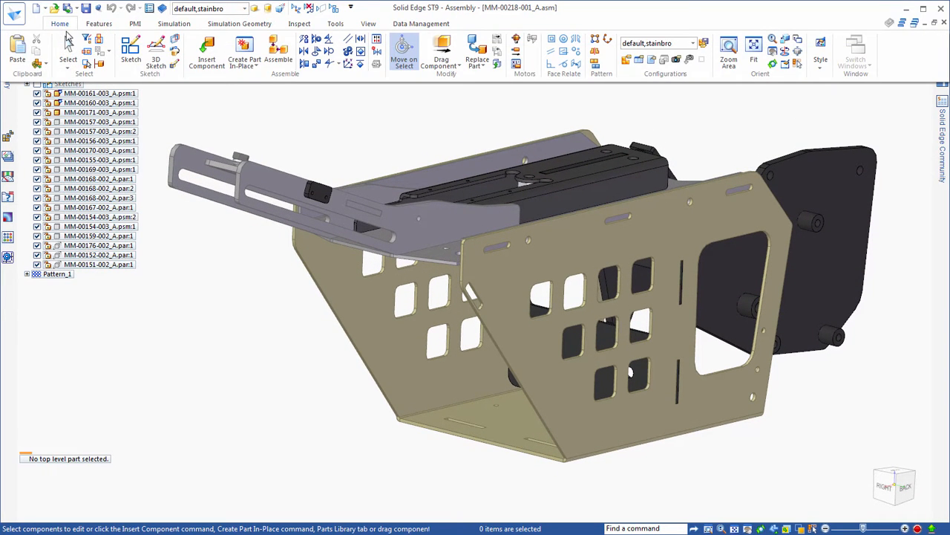
{"action": "left_click", "coordinate": [245, 52]}
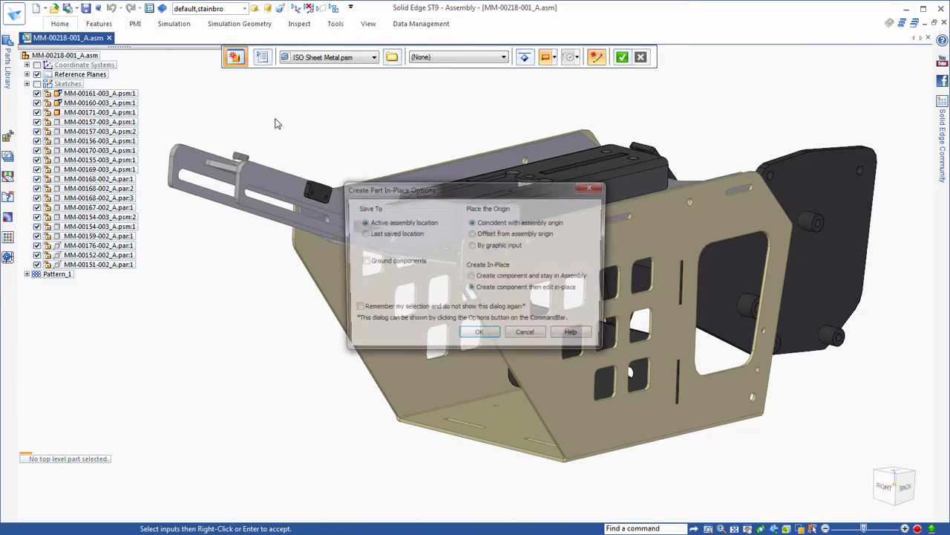
{"action": "left_click", "coordinate": [481, 337]}
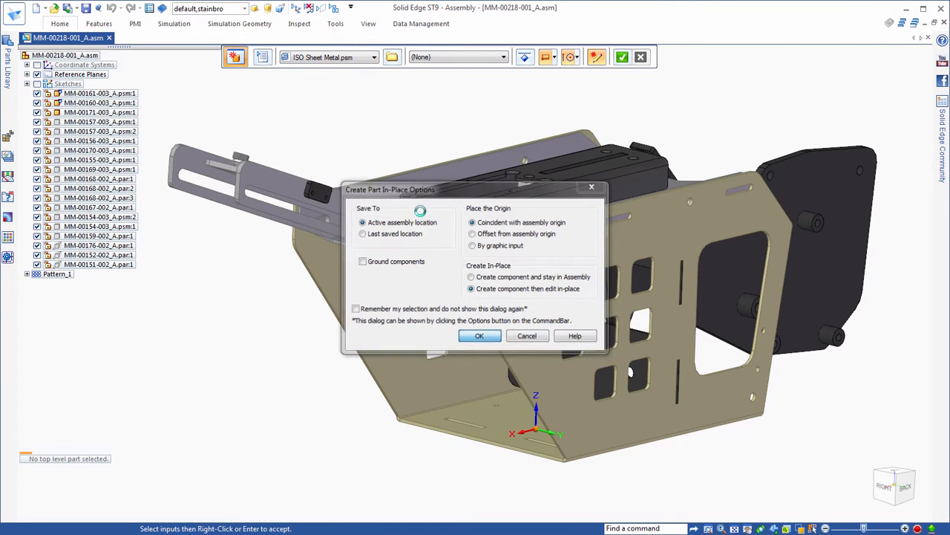
{"action": "left_click", "coordinate": [455, 60]}
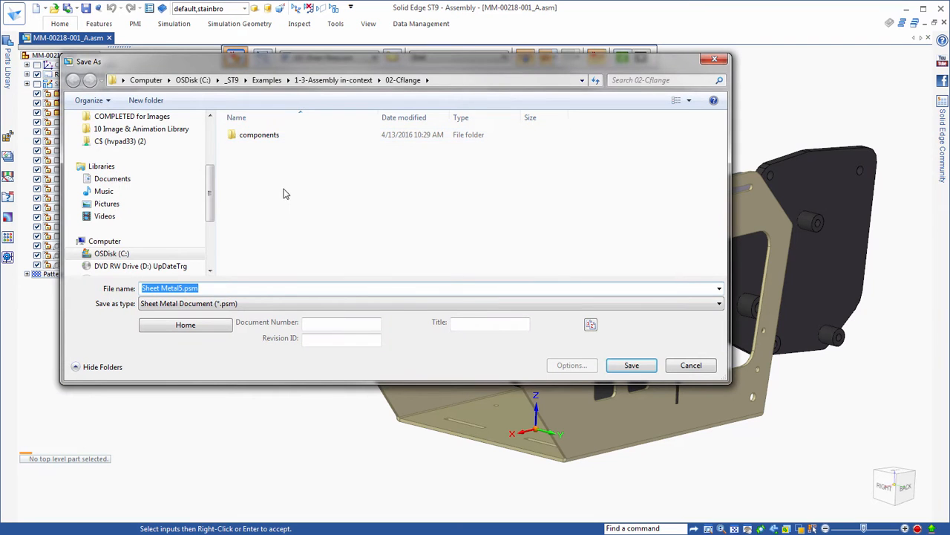
{"action": "type", "text": "Cove"}
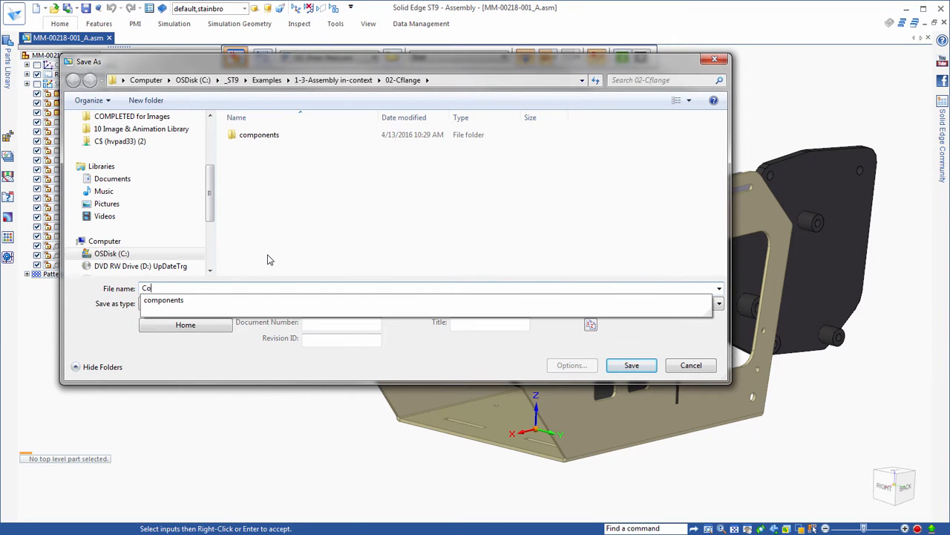
{"action": "type", "text": "r"}
{"action": "left_click", "coordinate": [645, 374]}
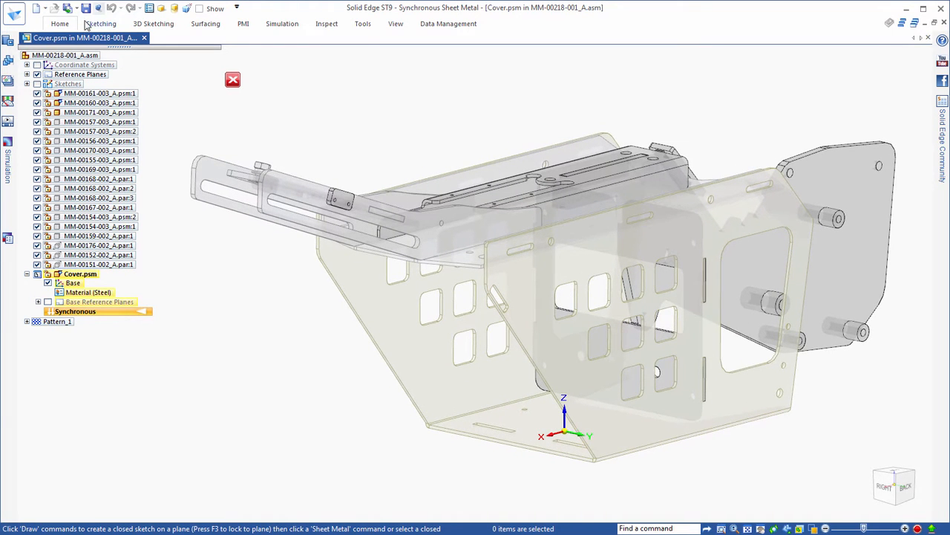
Start a contour flange in the cover part and lock its projection plane to the YZ plane at the base origin
{"action": "left_click", "coordinate": [60, 24]}
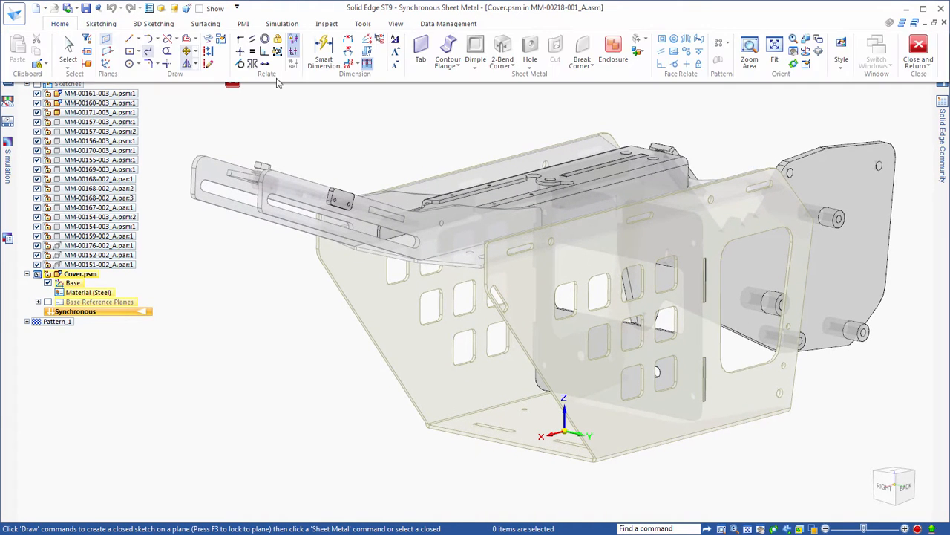
{"action": "left_click", "coordinate": [450, 54]}
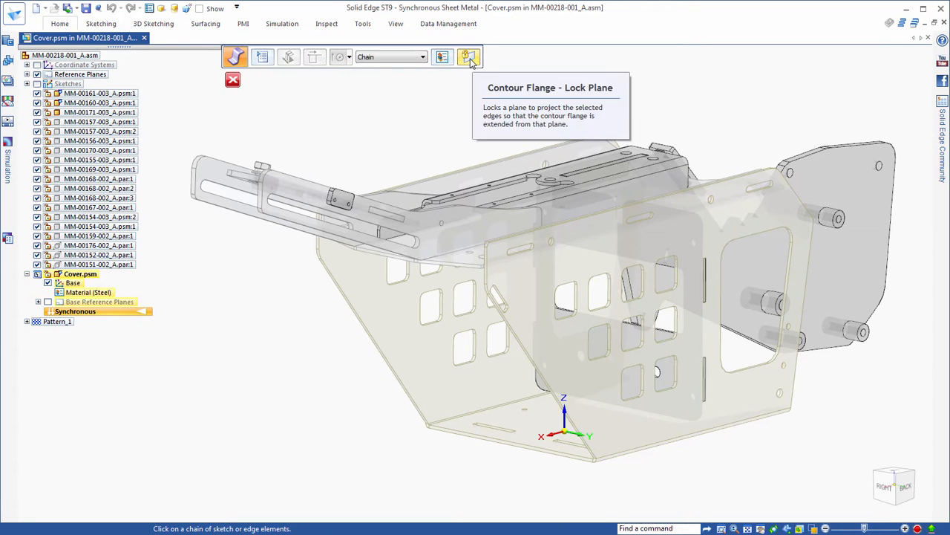
{"action": "left_click", "coordinate": [472, 62]}
{"action": "middle_click_drag", "start_coordinate": [476, 459], "coordinate": [546, 456]}
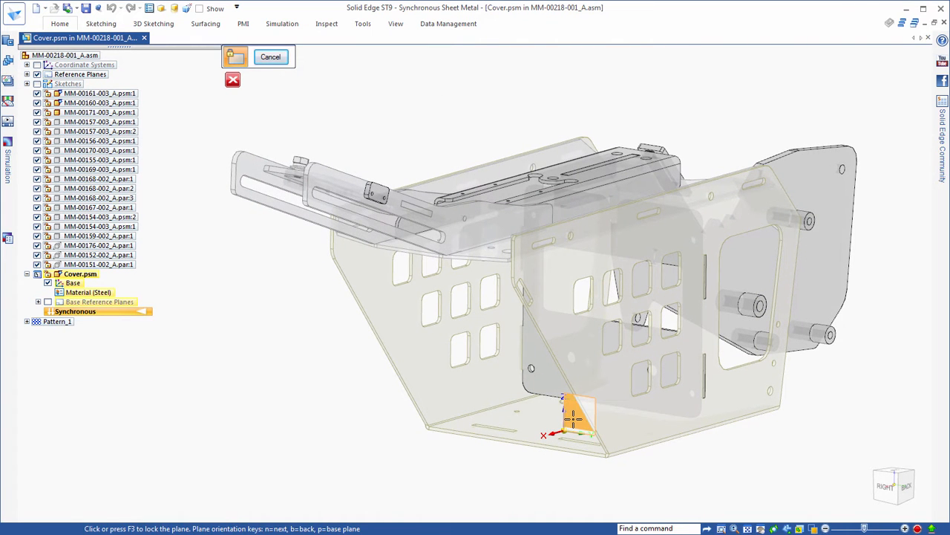
{"action": "left_click", "coordinate": [572, 418]}
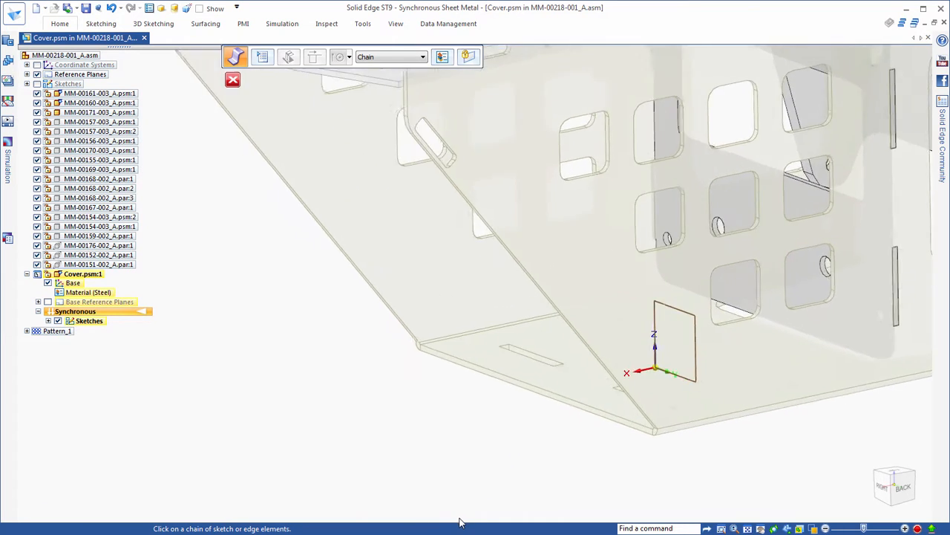
Select the frame's bottom edge chain, then add the sloped edges of both side walls using single-element selection
{"action": "left_click", "coordinate": [441, 389]}
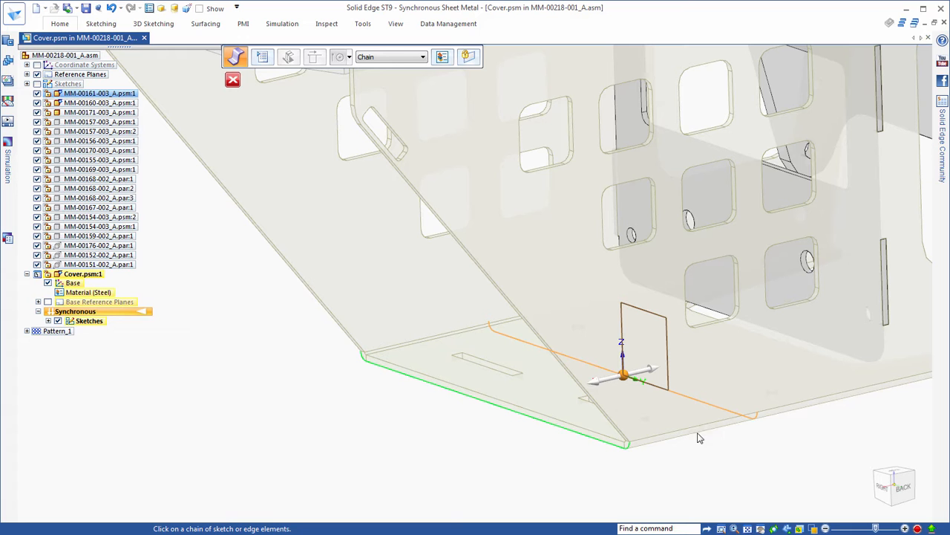
{"action": "left_click", "coordinate": [367, 57]}
{"action": "left_click", "coordinate": [372, 67]}
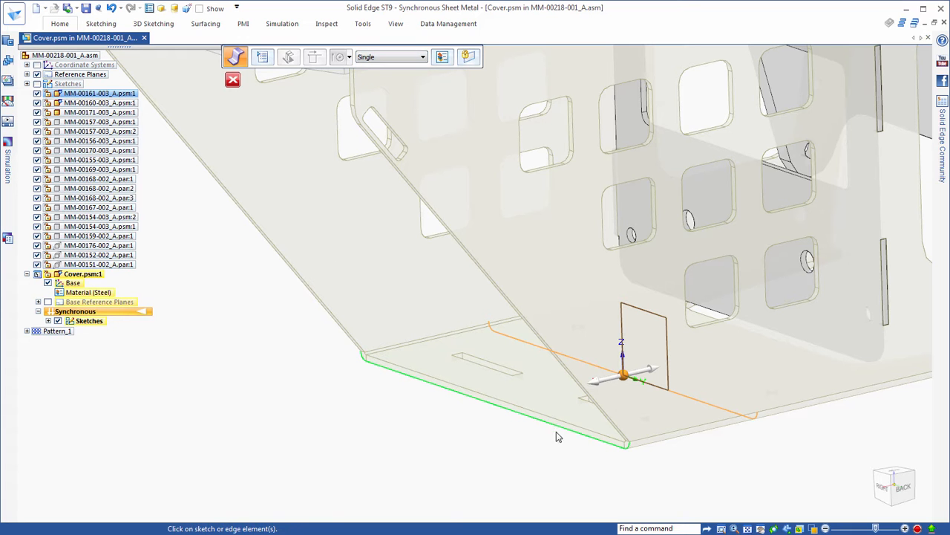
{"action": "left_click", "coordinate": [572, 379]}
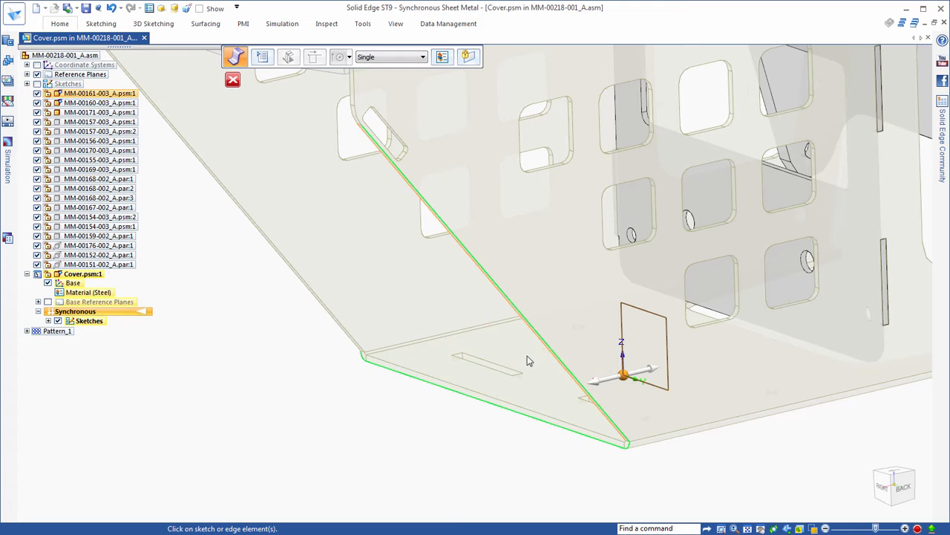
{"action": "left_click", "coordinate": [322, 312]}
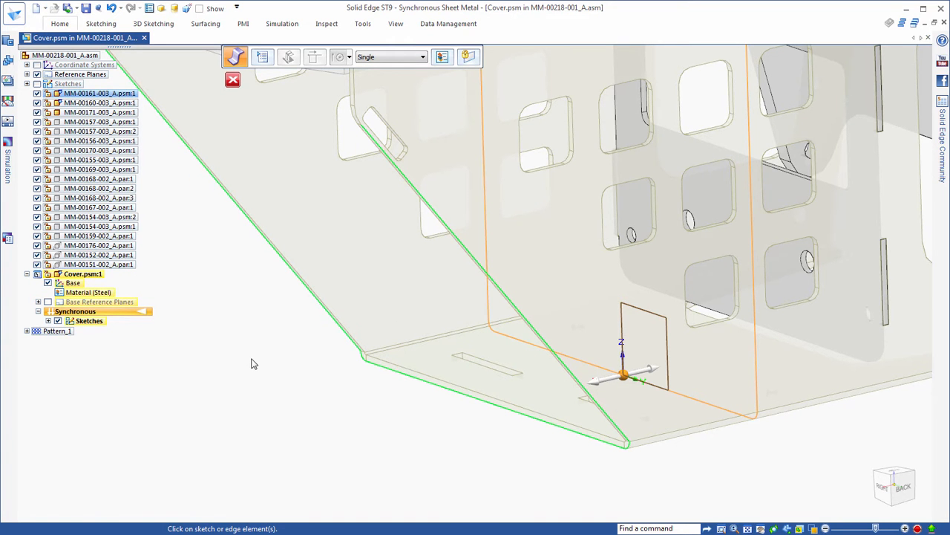
Add the upper edges and rounded corner of the near side wall and the short top edge of the adjoining plate to the flange profile
{"action": "scroll", "coordinate": [251, 363], "scroll_direction": "up", "scroll_amount": 5}
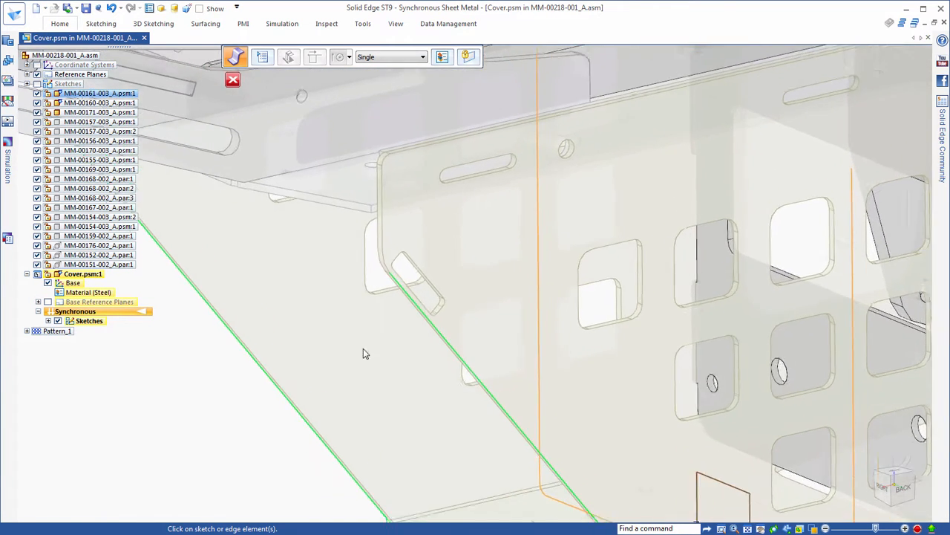
{"action": "scroll", "coordinate": [360, 362], "scroll_direction": "up", "scroll_amount": 3}
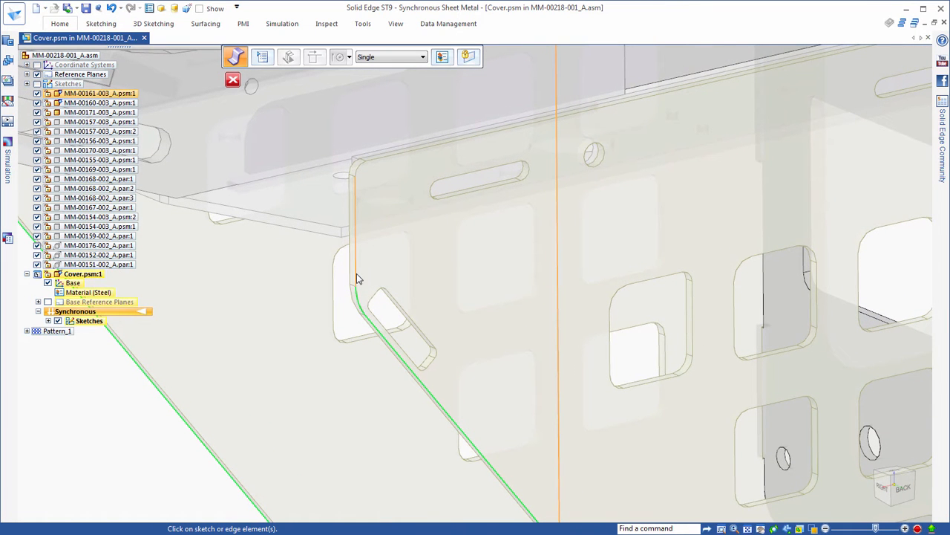
{"action": "left_click", "coordinate": [358, 170]}
{"action": "scroll", "coordinate": [265, 441], "scroll_direction": "down", "scroll_amount": 2}
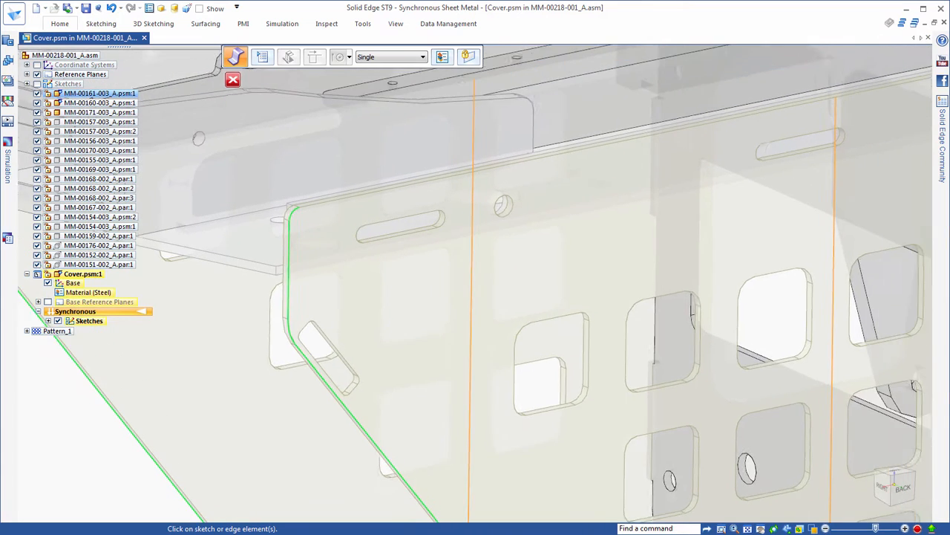
{"action": "scroll", "coordinate": [293, 516], "scroll_direction": "up", "scroll_amount": 3}
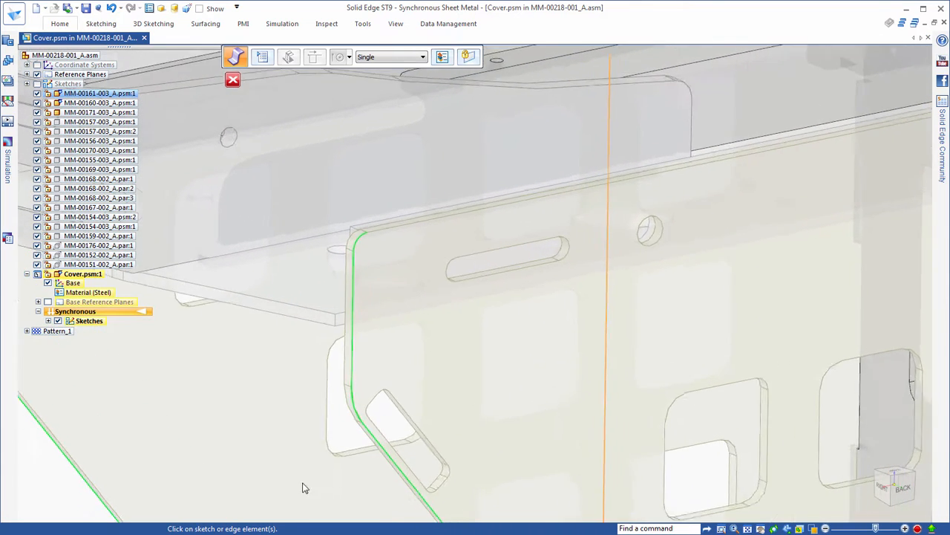
{"action": "scroll", "coordinate": [360, 228], "scroll_direction": "up", "scroll_amount": 2}
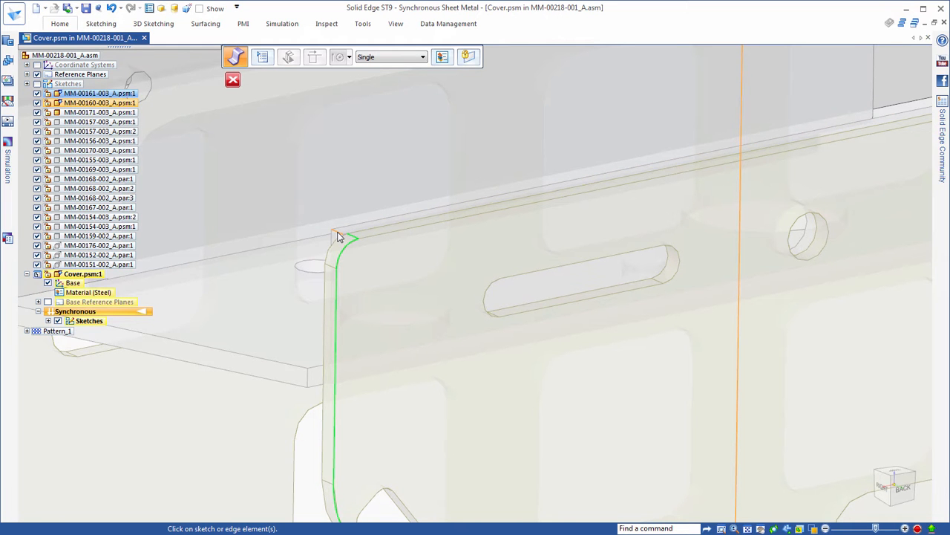
{"action": "left_click", "coordinate": [338, 232]}
{"action": "scroll", "coordinate": [475, 284], "scroll_direction": "down", "scroll_amount": 1}
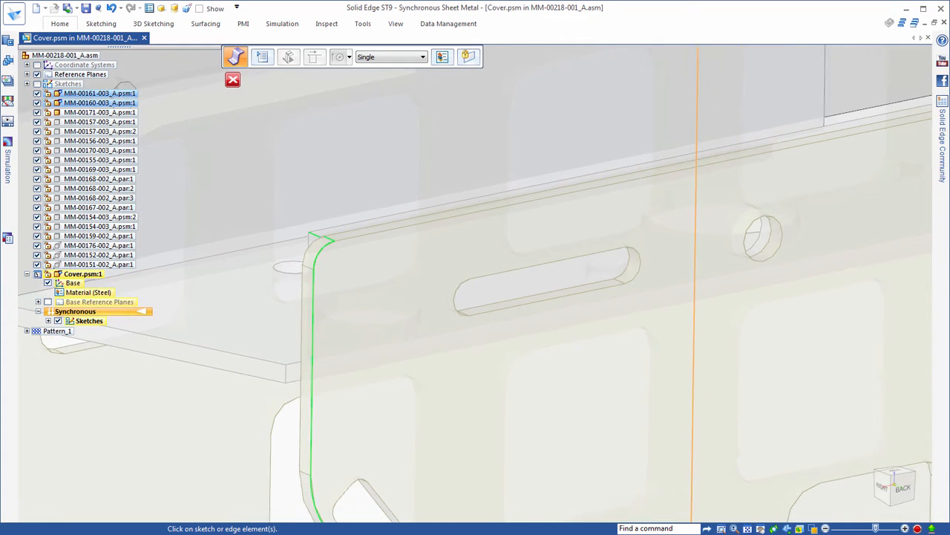
Add the matching upper edges of the opposite side wall to the contour flange profile and accept the profile
{"action": "scroll", "coordinate": [475, 284], "scroll_direction": "down", "scroll_amount": 3}
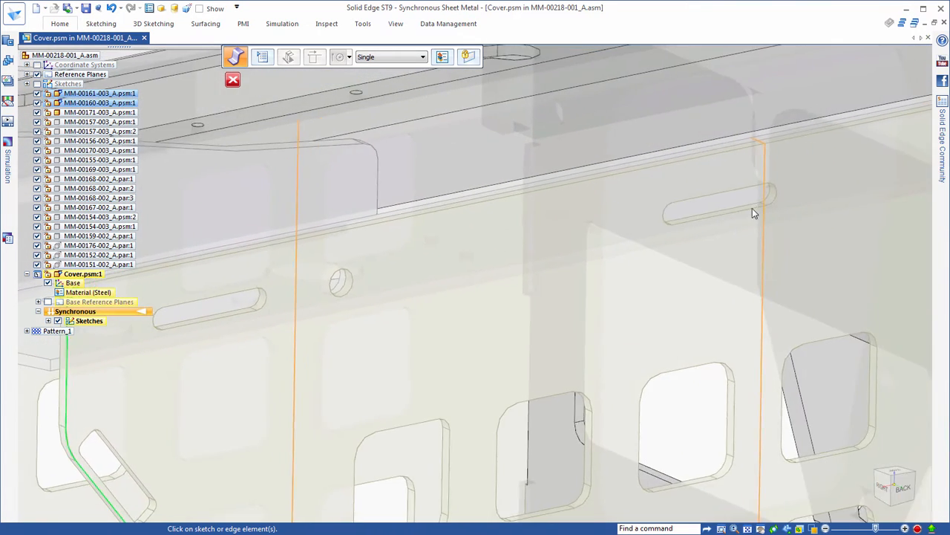
{"action": "scroll", "coordinate": [404, 433], "scroll_direction": "down", "scroll_amount": 1}
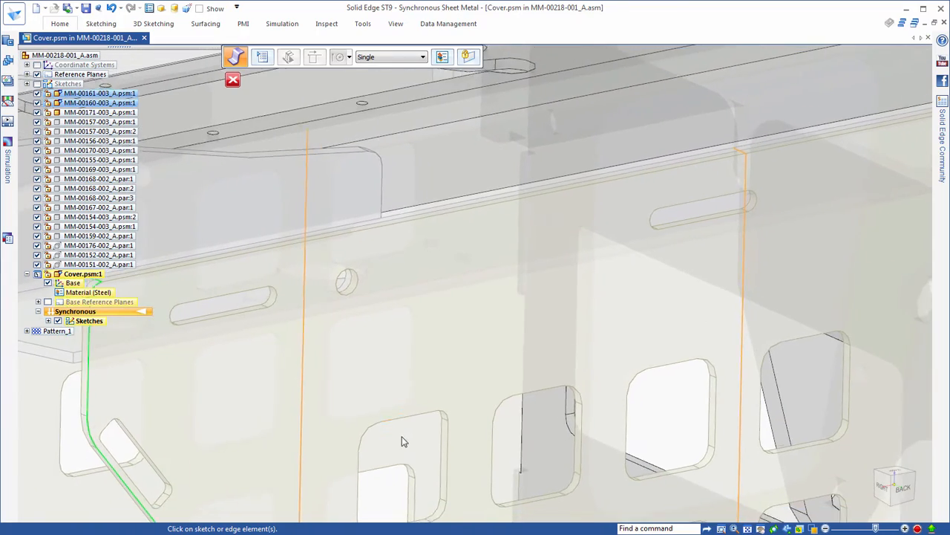
{"action": "middle_click_drag", "start_coordinate": [402, 436], "coordinate": [596, 390]}
{"action": "middle_click_drag", "start_coordinate": [634, 355], "coordinate": [666, 446]}
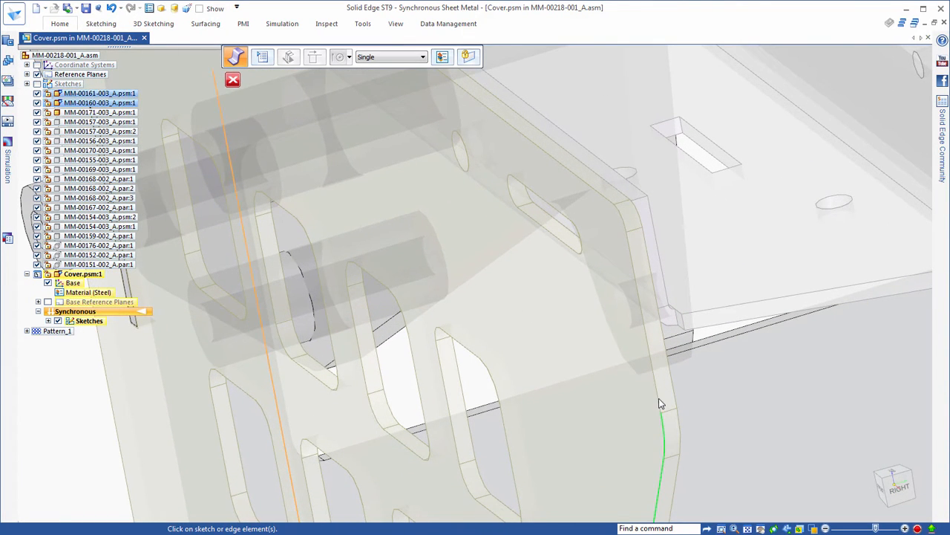
{"action": "left_click", "coordinate": [623, 204]}
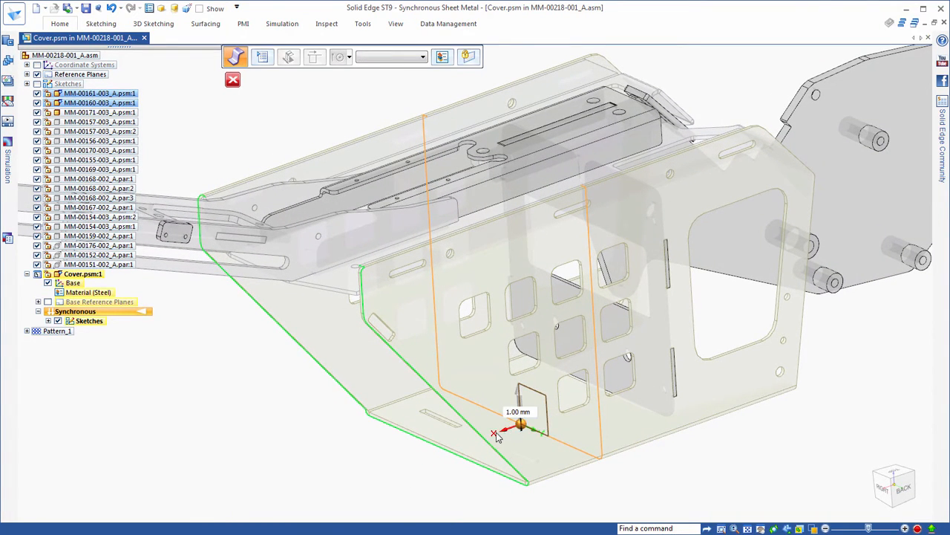
Extend the contour flange symmetrically past both ends of the frame, with its 1.00 mm material thickness flipped to the outside
{"action": "left_click", "coordinate": [501, 434]}
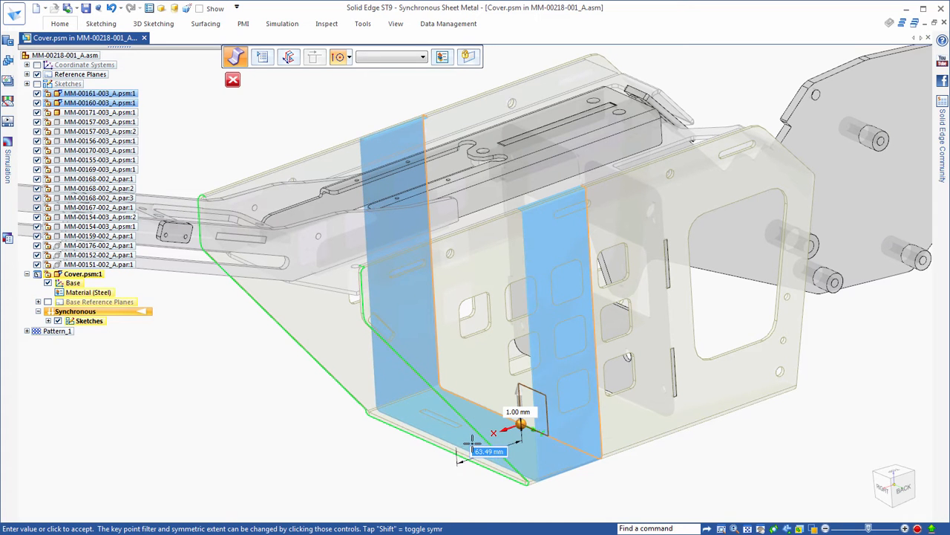
{"action": "left_click", "coordinate": [470, 442]}
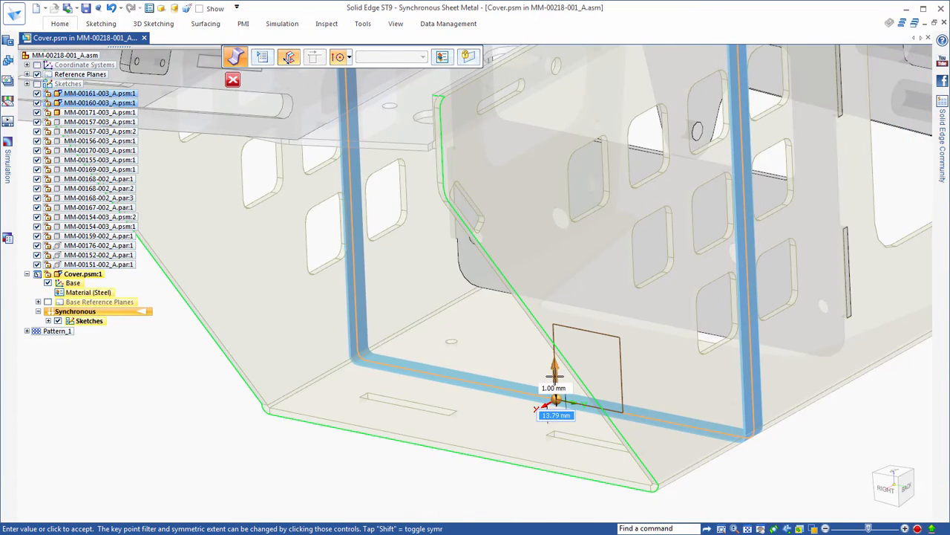
{"action": "left_click", "coordinate": [556, 379]}
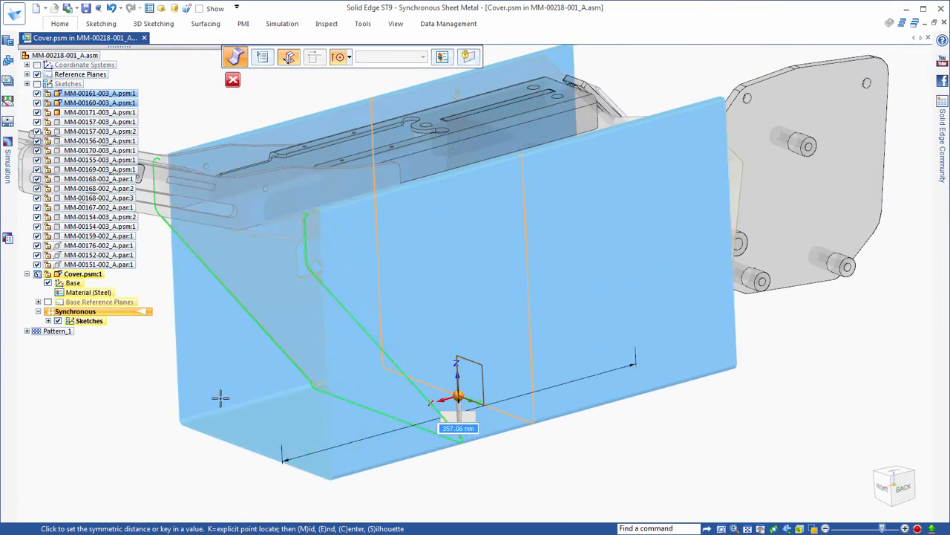
{"action": "left_click", "coordinate": [194, 403]}
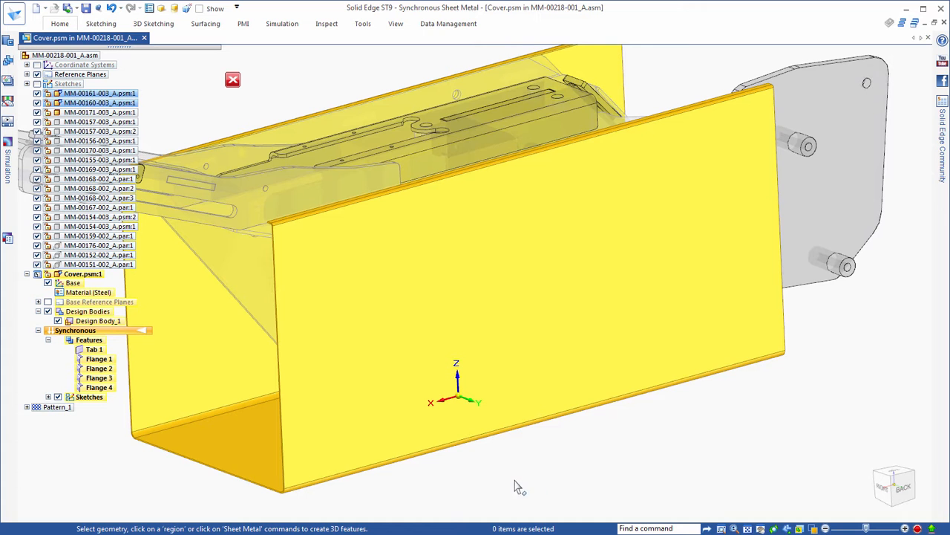
Project the end edges of the frame's side wall at both ends onto the cover's outer side face with Project to Sketch
{"action": "right_click", "coordinate": [583, 453]}
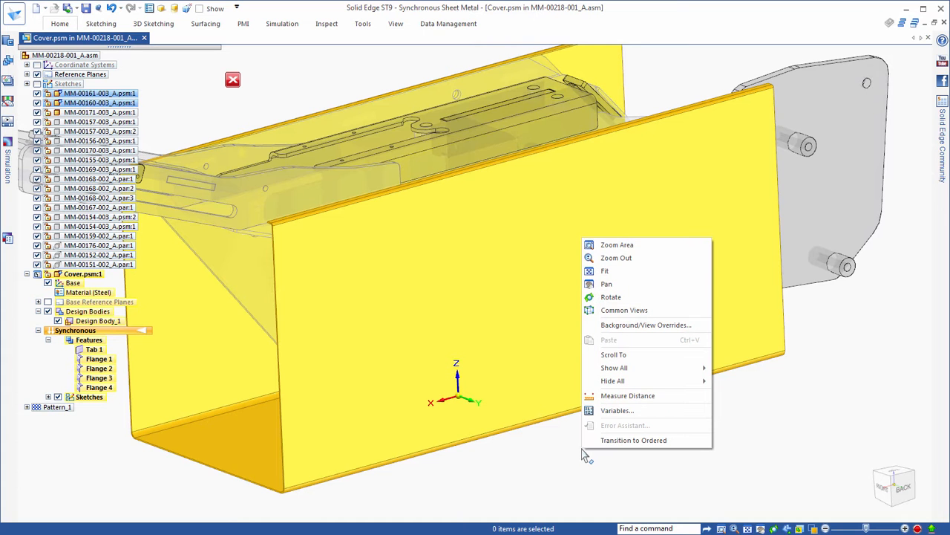
{"action": "right_click", "coordinate": [551, 476]}
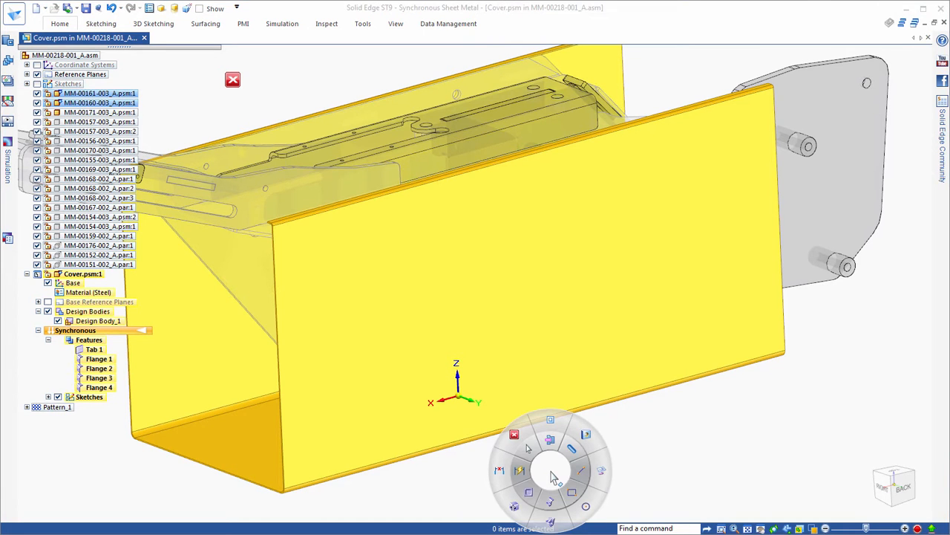
{"action": "left_click", "coordinate": [594, 470]}
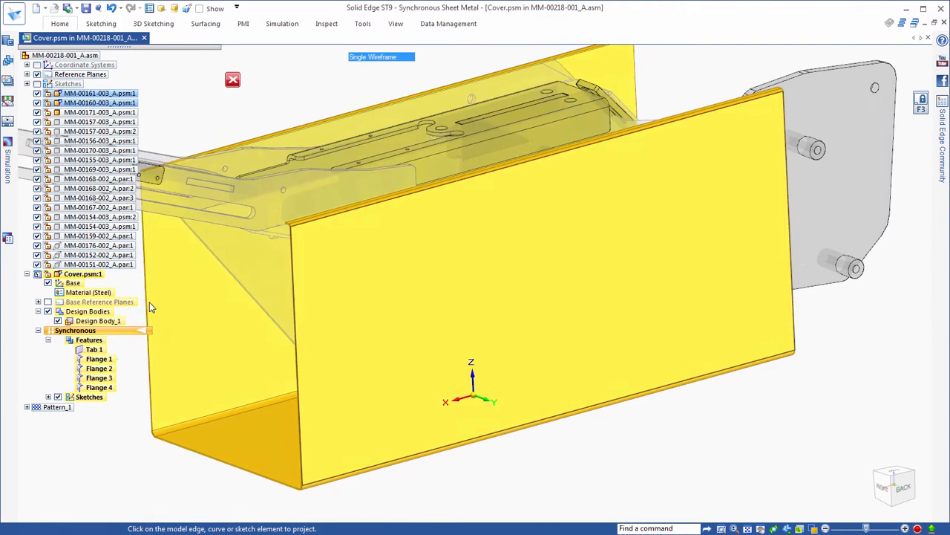
{"action": "left_click", "coordinate": [218, 275]}
{"action": "middle_click_drag", "start_coordinate": [218, 275], "coordinate": [407, 237]}
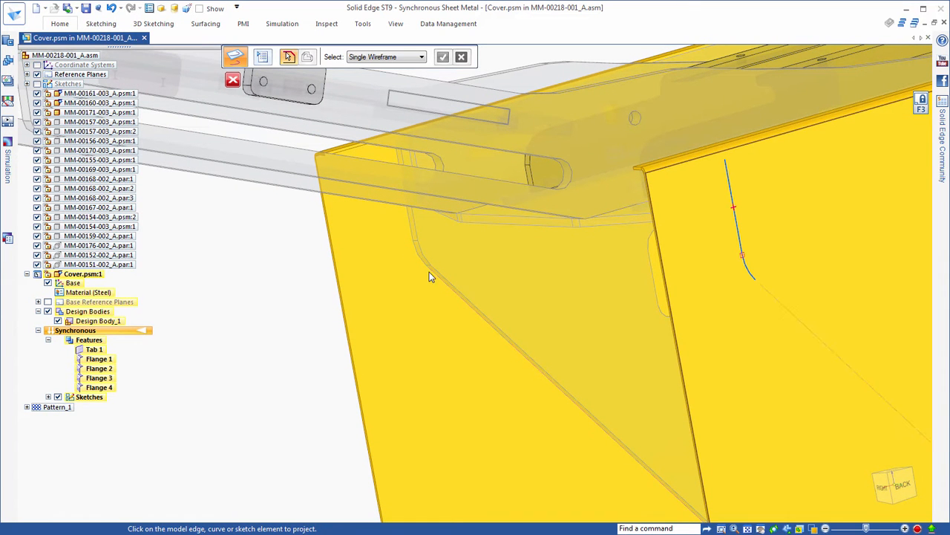
{"action": "middle_click_drag", "start_coordinate": [420, 278], "coordinate": [794, 262]}
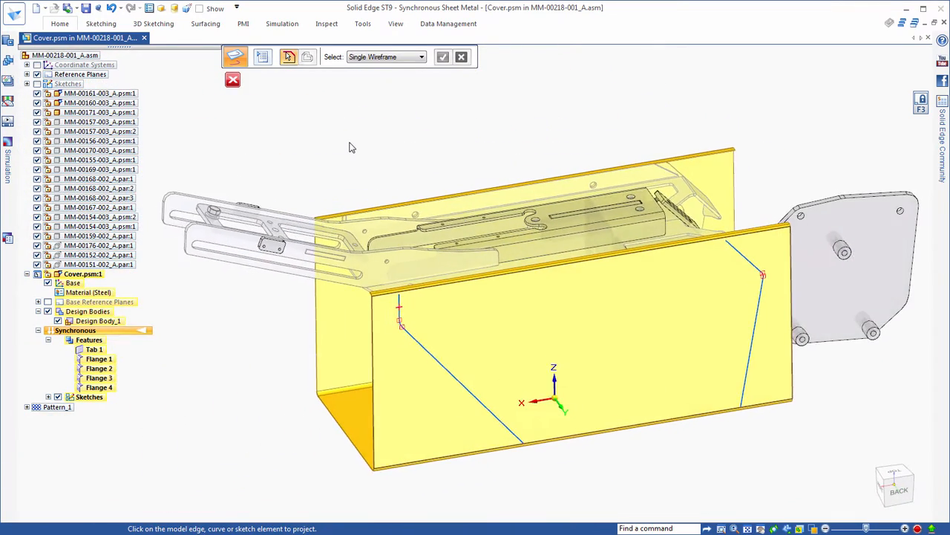
{"action": "key", "text": "Escape"}
Cut away the cover material outside the projected outline at the slotted arm end, through both side walls, using the sketch chain
{"action": "left_click", "coordinate": [68, 27]}
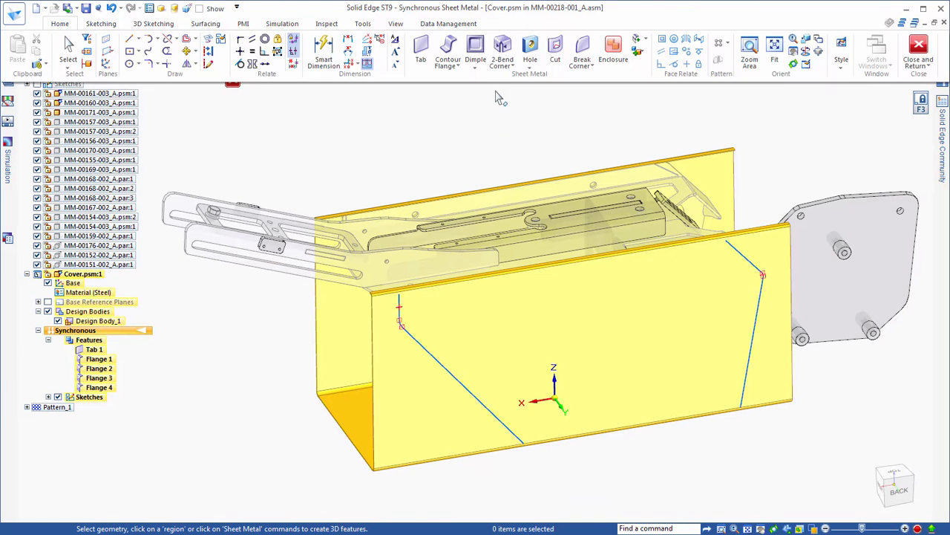
{"action": "left_click", "coordinate": [555, 50]}
{"action": "left_click", "coordinate": [401, 58]}
{"action": "left_click", "coordinate": [408, 80]}
{"action": "left_click", "coordinate": [419, 351]}
{"action": "right_click", "coordinate": [416, 354]}
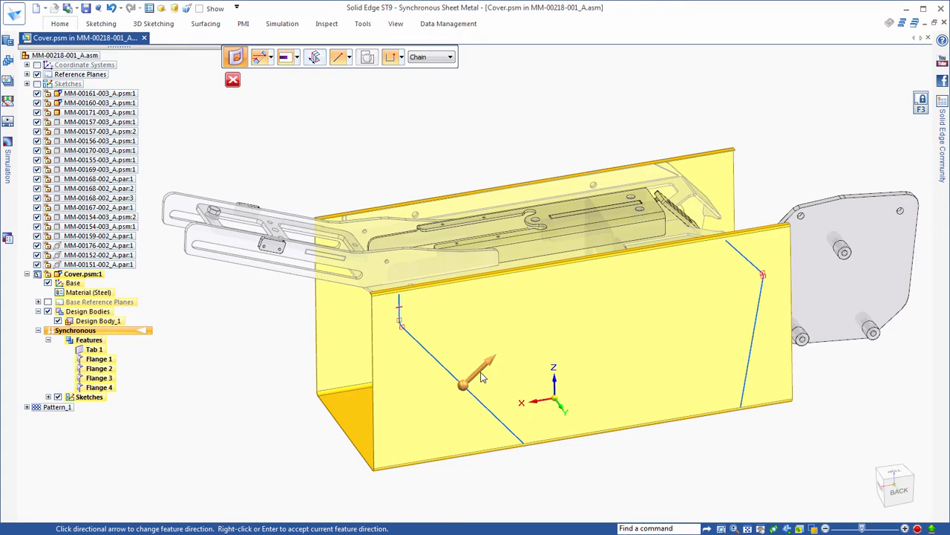
{"action": "left_click", "coordinate": [435, 420]}
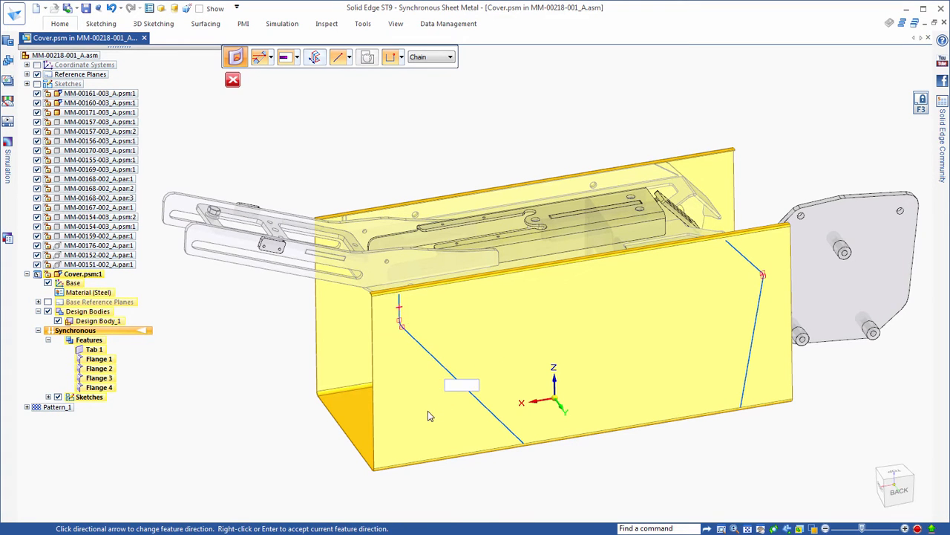
{"action": "left_click", "coordinate": [252, 194]}
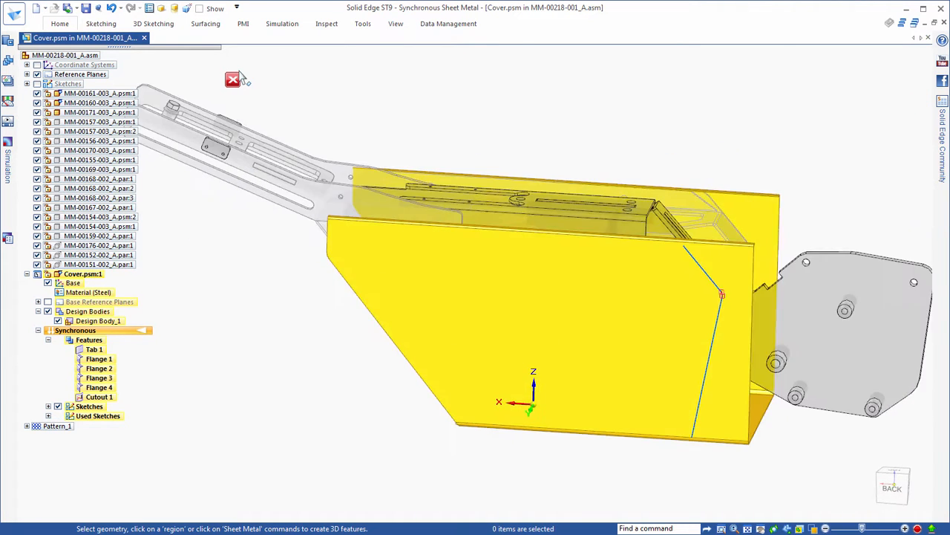
Cut both cover side walls along the projected sketch chain at the end facing the plate with the cylindrical bosses
{"action": "left_click", "coordinate": [62, 24]}
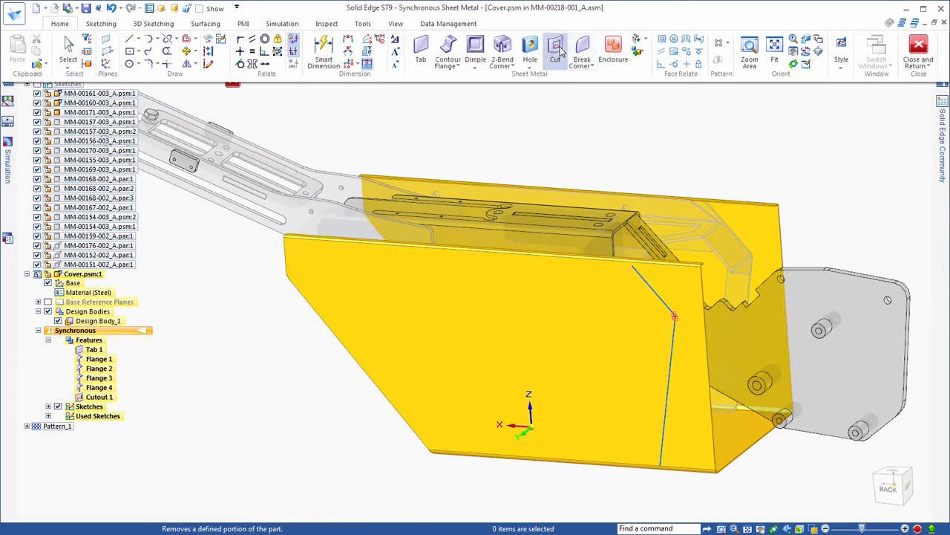
{"action": "left_click", "coordinate": [557, 50]}
{"action": "left_click", "coordinate": [401, 57]}
{"action": "left_click", "coordinate": [409, 72]}
{"action": "left_click", "coordinate": [661, 300]}
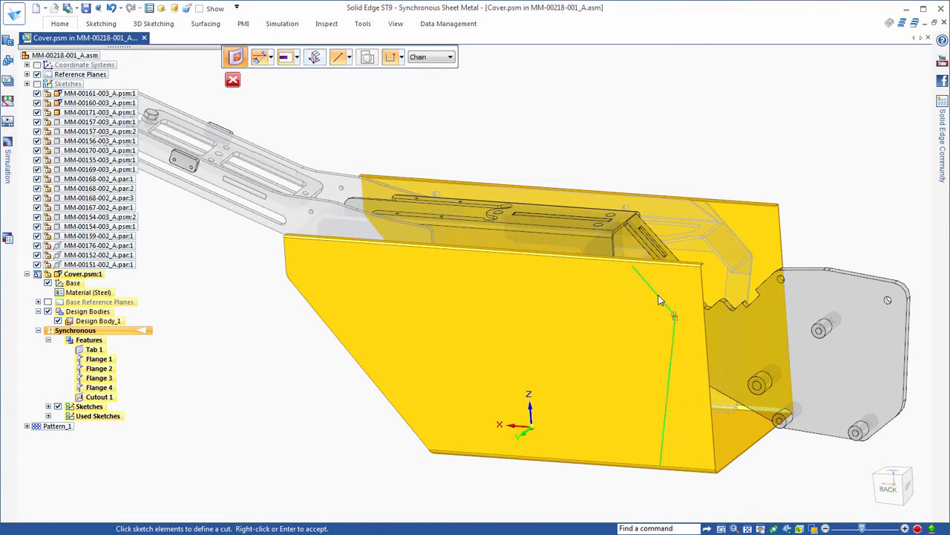
{"action": "right_click", "coordinate": [709, 258]}
{"action": "left_click", "coordinate": [774, 187]}
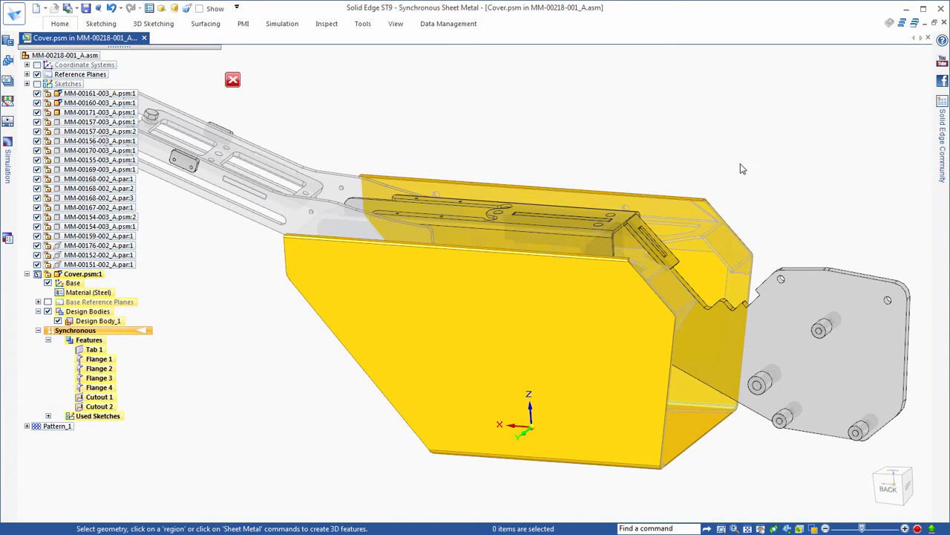
Lengthen the cover's narrow upper flanges inward over the frame, keeping both sides symmetric
{"action": "middle_click_drag", "start_coordinate": [729, 179], "coordinate": [394, 417]}
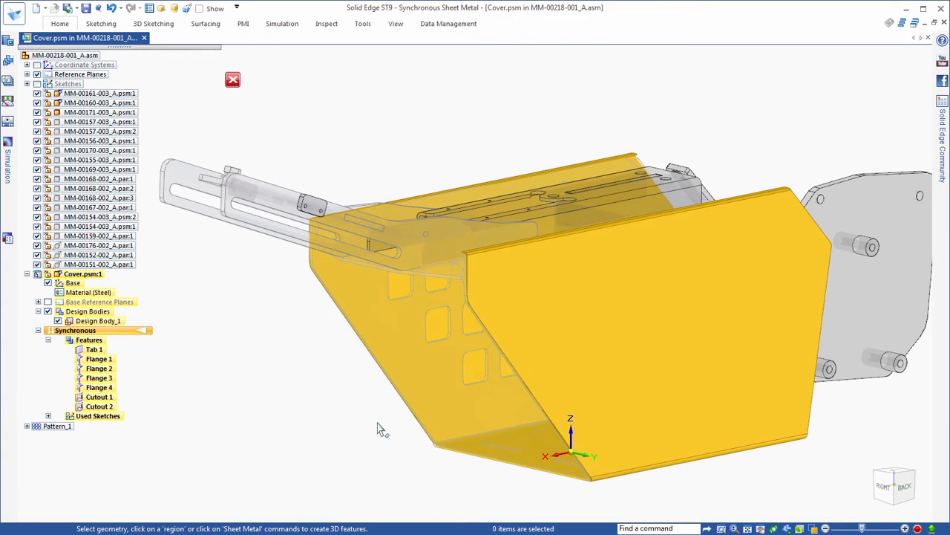
{"action": "scroll", "coordinate": [674, 206], "scroll_direction": "up", "scroll_amount": 5}
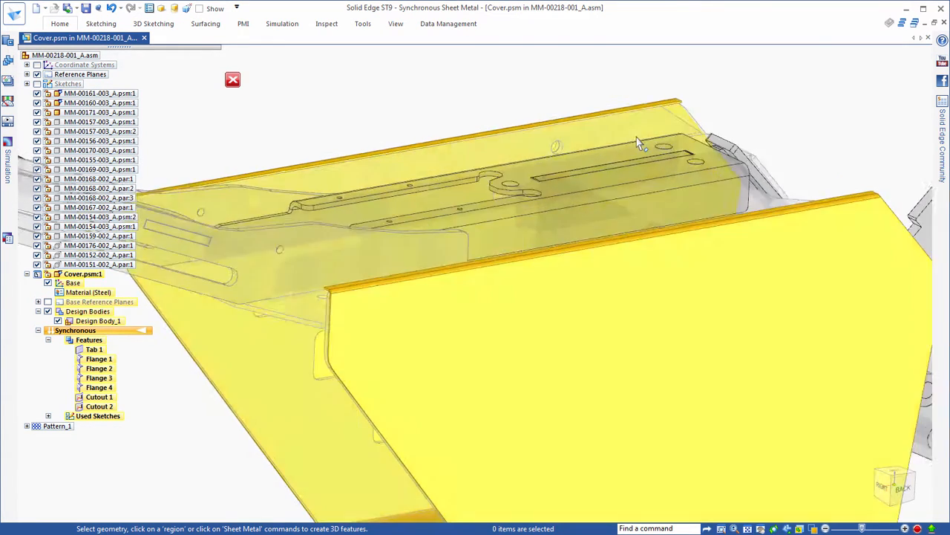
{"action": "scroll", "coordinate": [659, 145], "scroll_direction": "up", "scroll_amount": 5}
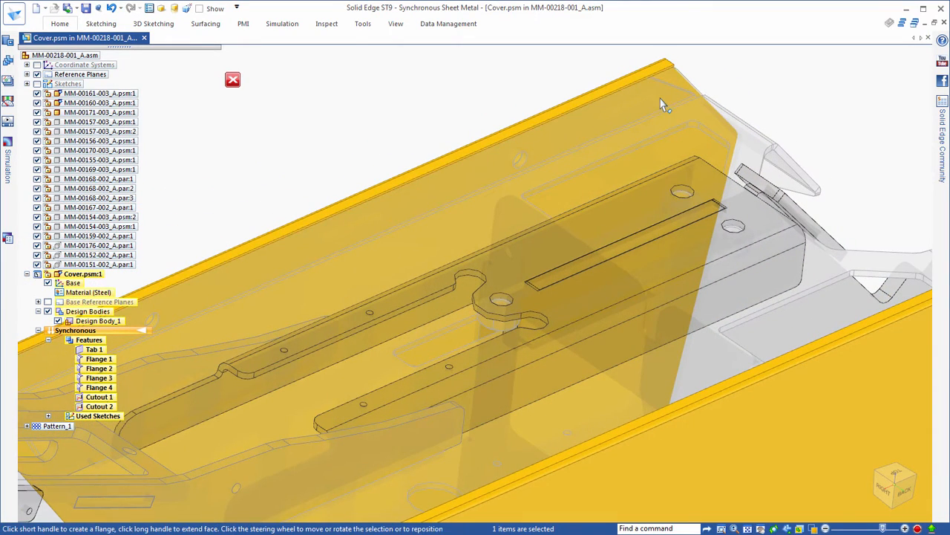
{"action": "left_click", "coordinate": [650, 83]}
{"action": "left_click", "coordinate": [659, 95]}
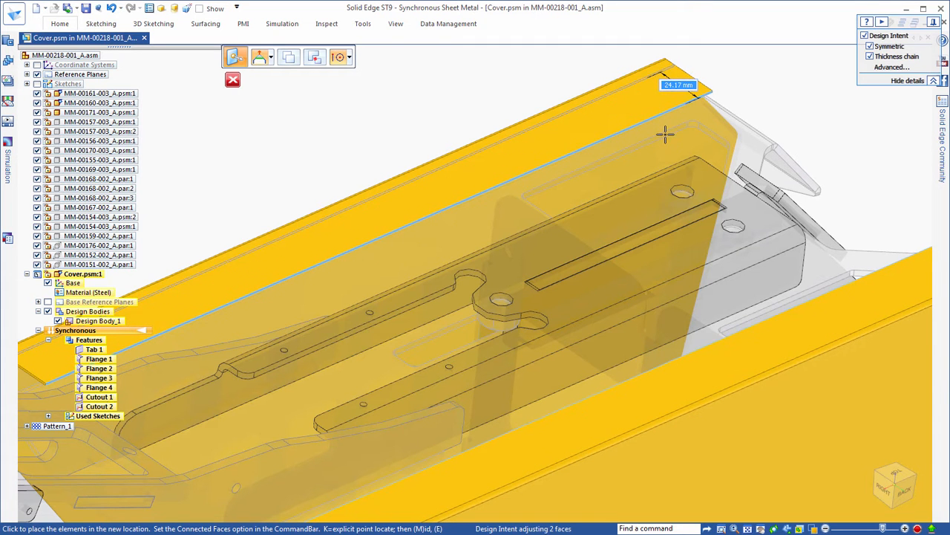
{"action": "left_click", "coordinate": [590, 152]}
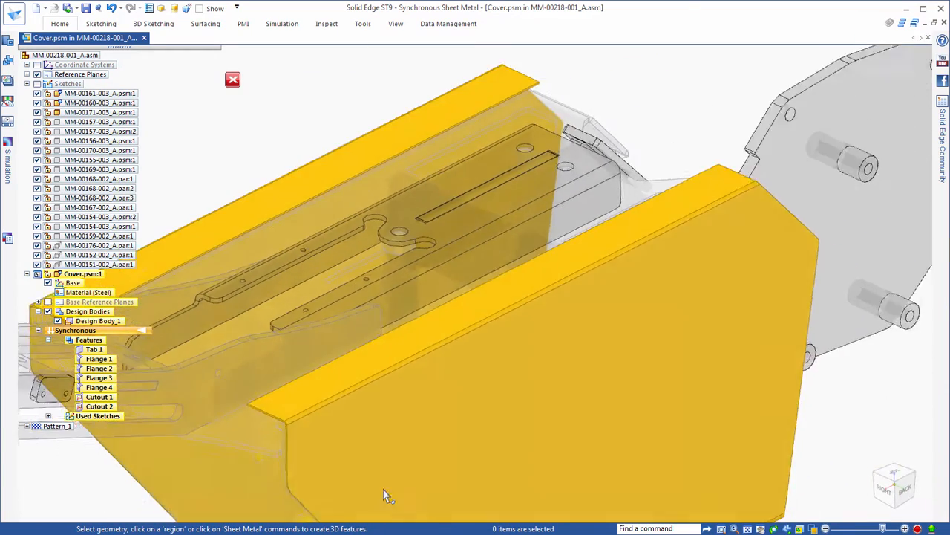
Move the upper flange's outer face slightly upward to leave a gap between the cover and the frame's upper edge
{"action": "middle_click_drag", "start_coordinate": [386, 496], "coordinate": [592, 382]}
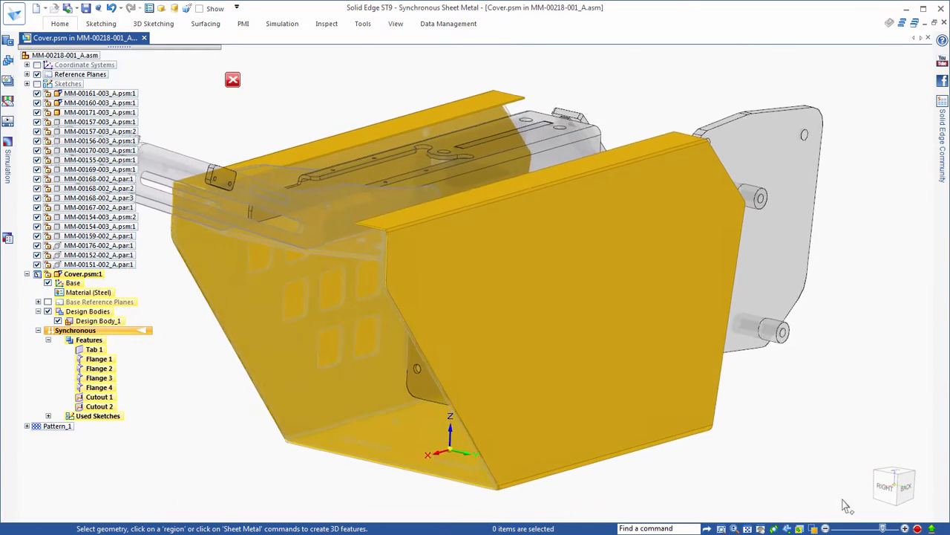
{"action": "left_click", "coordinate": [885, 490]}
{"action": "scroll", "coordinate": [600, 205], "scroll_direction": "up", "scroll_amount": 5}
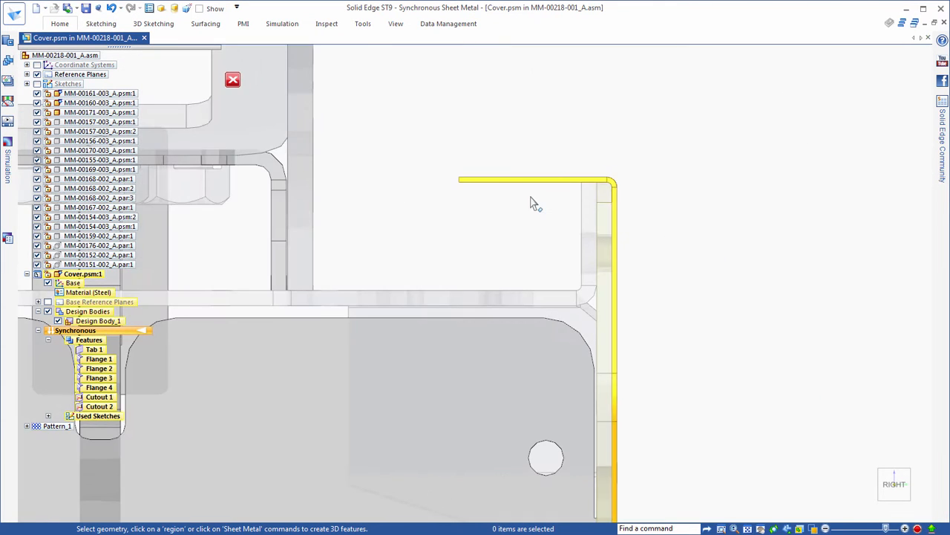
{"action": "scroll", "coordinate": [620, 208], "scroll_direction": "up", "scroll_amount": 4}
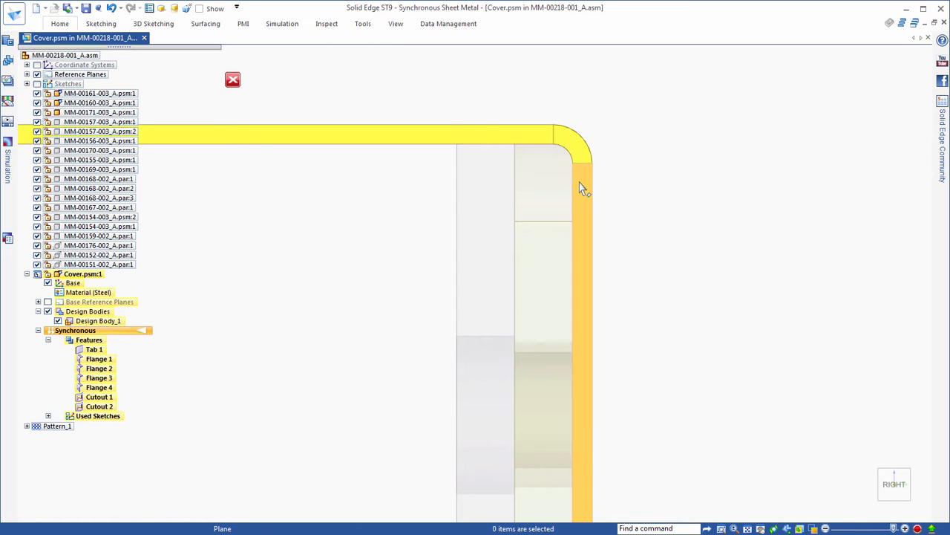
{"action": "middle_click_drag", "start_coordinate": [677, 192], "coordinate": [473, 203]}
{"action": "left_click", "coordinate": [470, 199]}
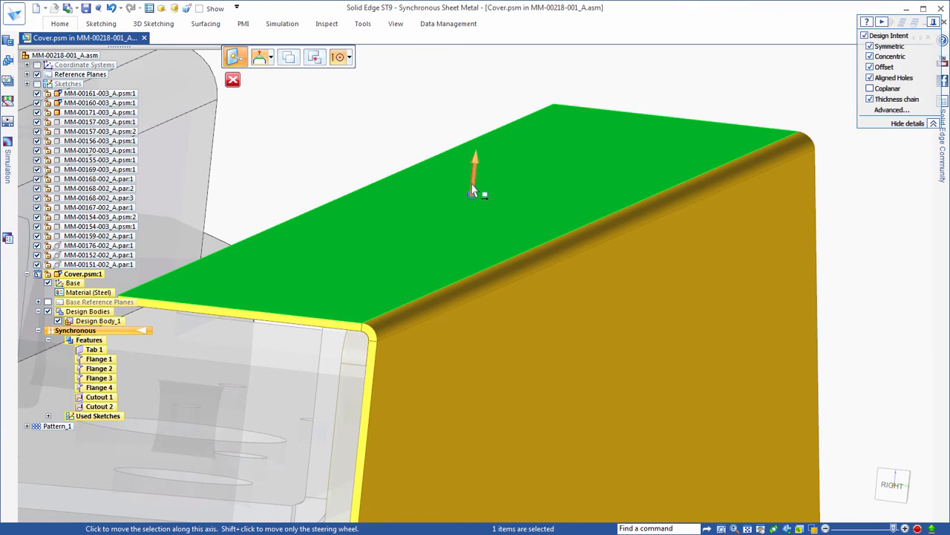
{"action": "left_click", "coordinate": [472, 190]}
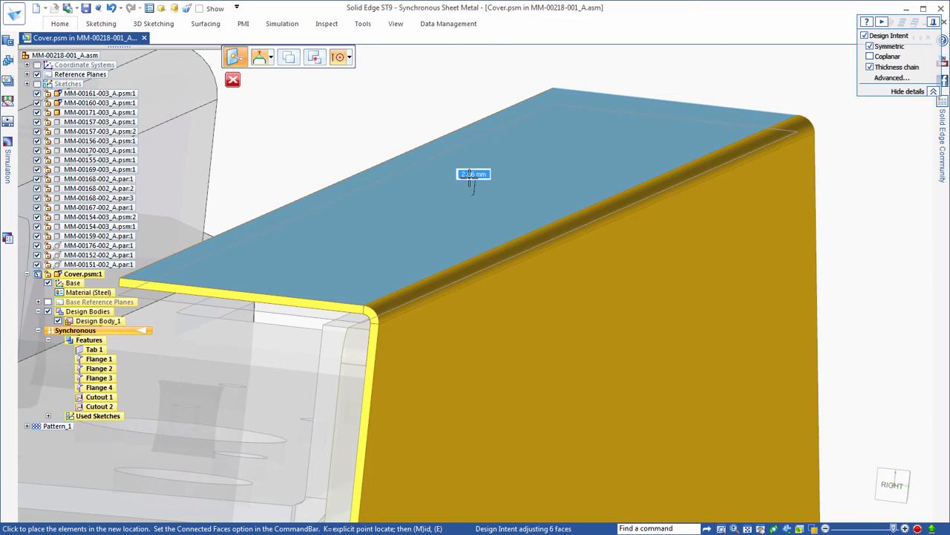
{"action": "left_click", "coordinate": [468, 176]}
{"action": "key", "text": "Escape"}
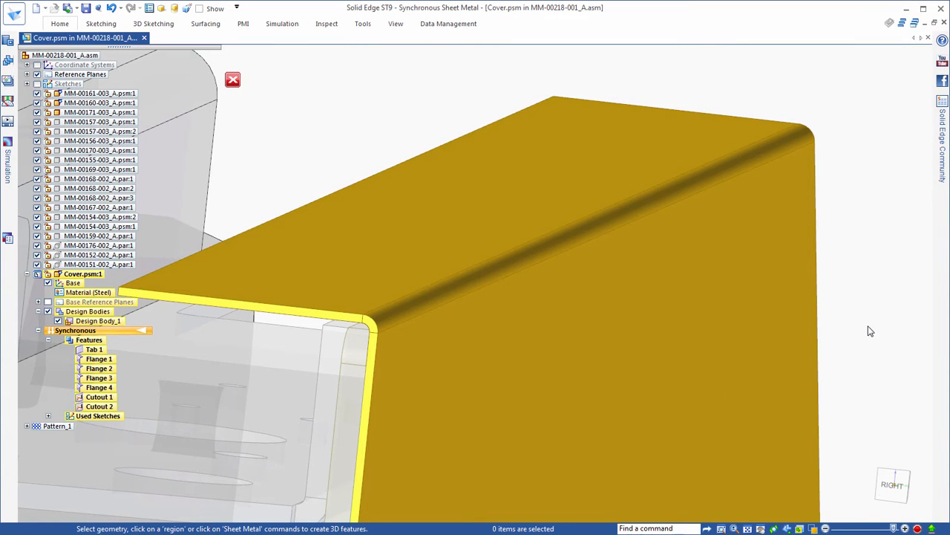